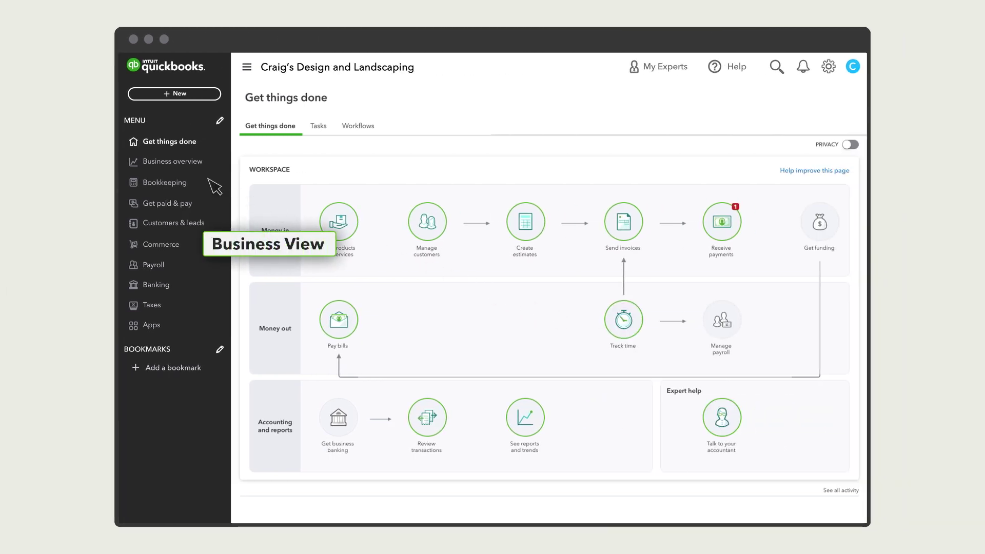
# Go to the Projects list under Business overview
pyautogui.click(170, 162)
pyautogui.click(183, 198)
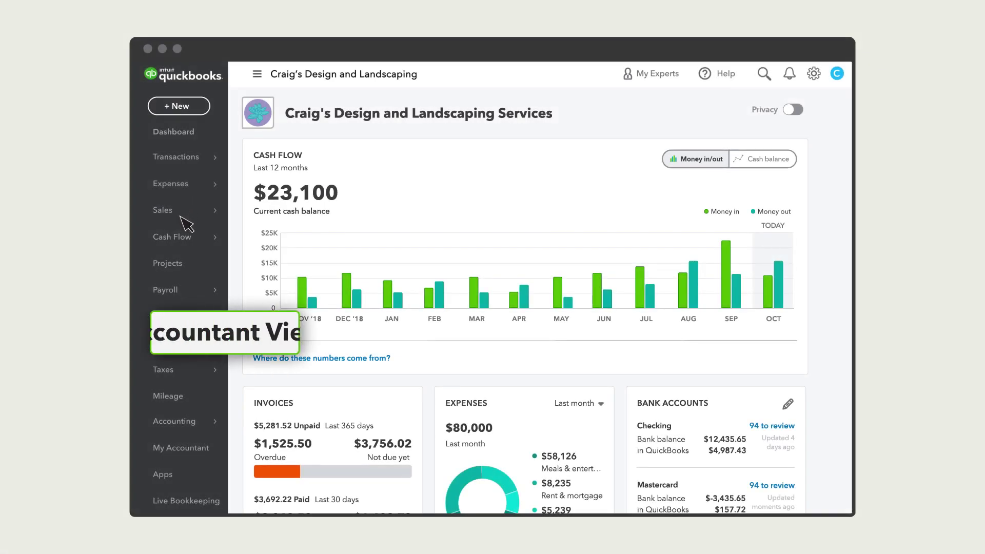
pyautogui.click(173, 268)
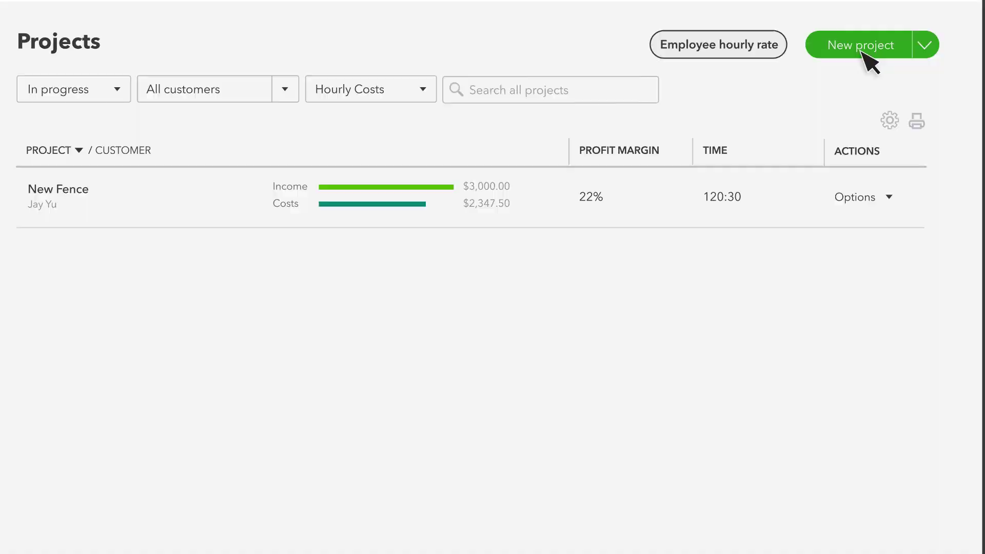
# Create a project named 'New Deck' for its customer and save it
pyautogui.click(827, 72)
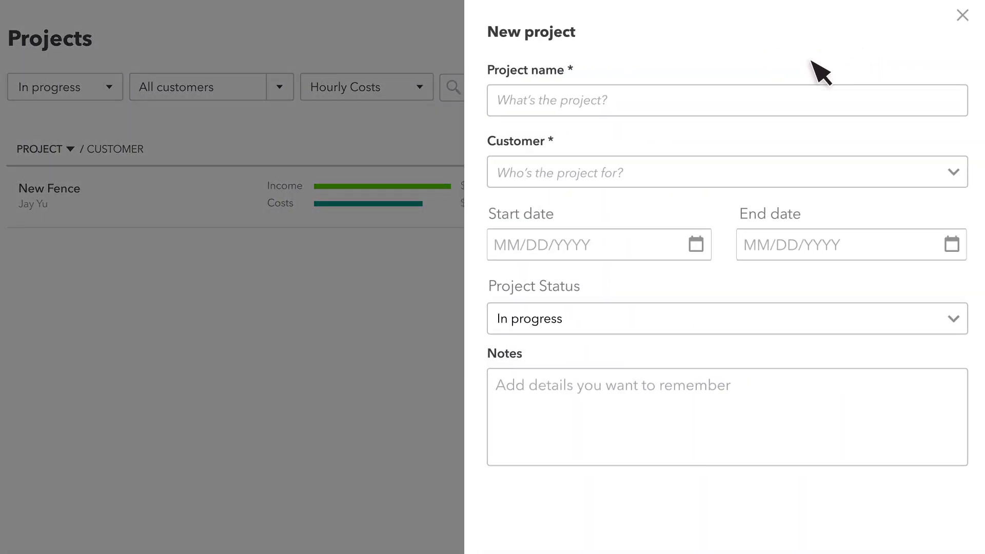
pyautogui.click(572, 109)
pyautogui.write('New Deck')
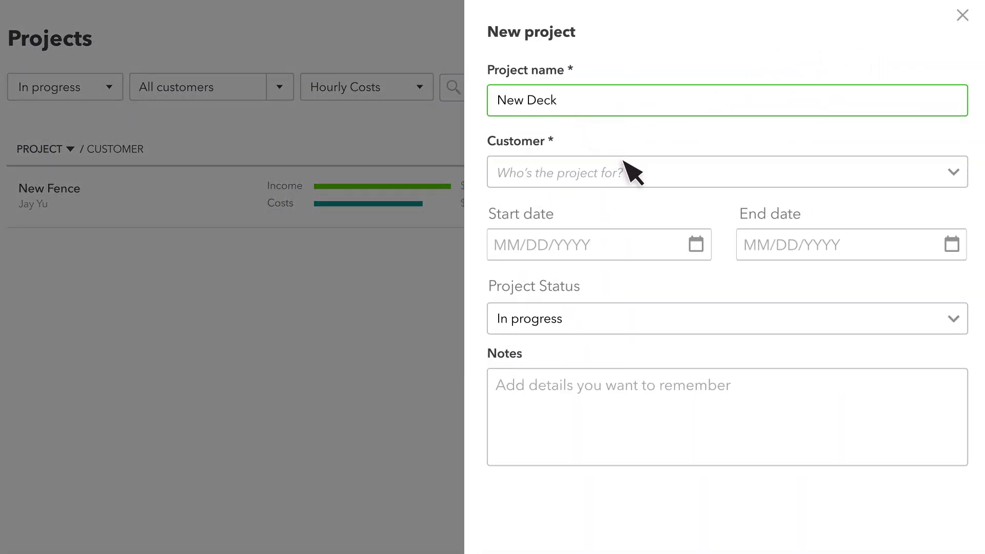
pyautogui.click(644, 180)
pyautogui.click(581, 226)
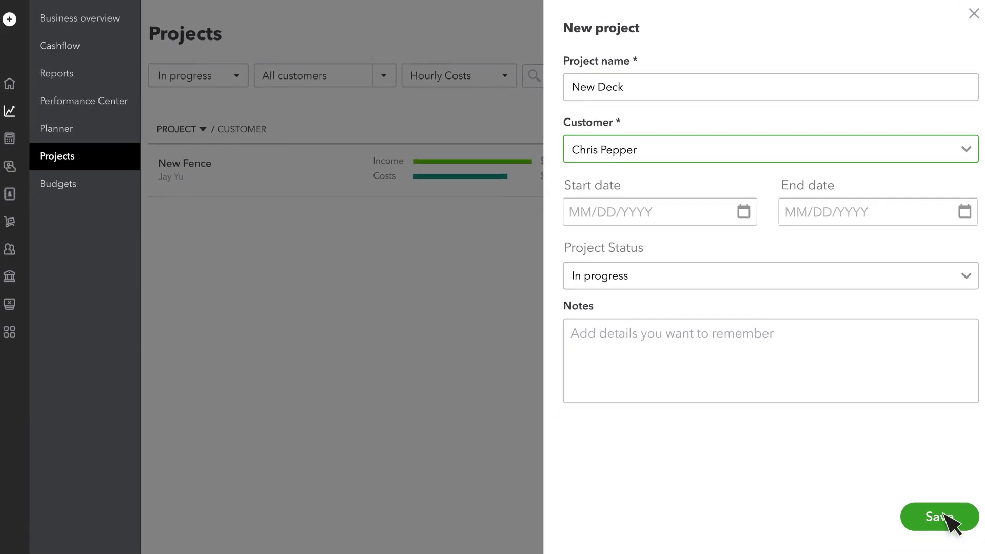
pyautogui.click(945, 515)
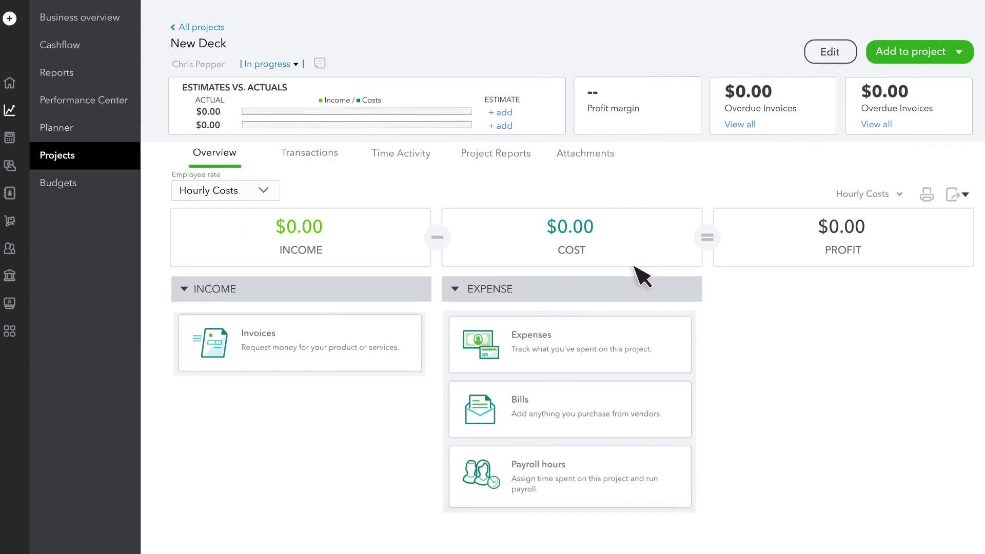
# Start a new estimate billed to the New Deck project
pyautogui.click(10, 18)
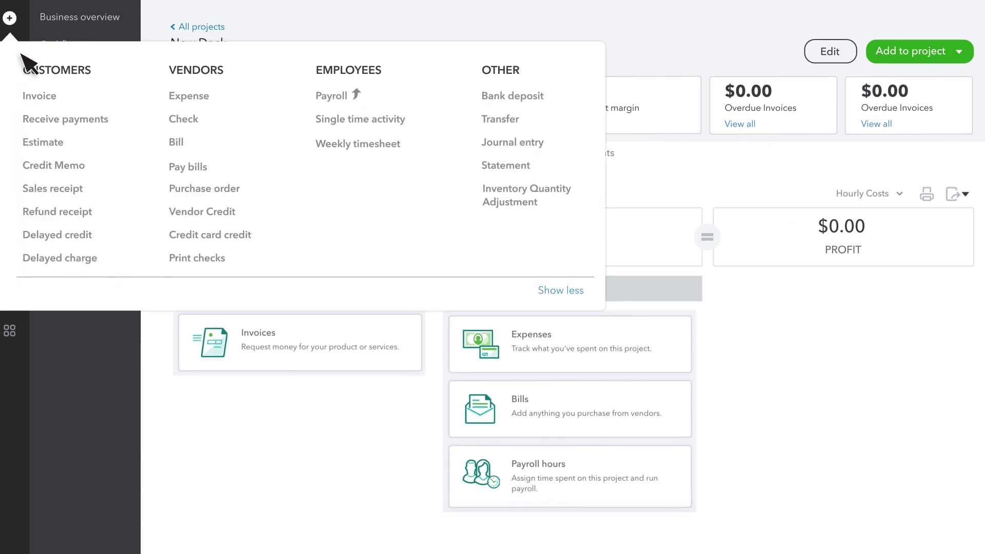
pyautogui.click(48, 143)
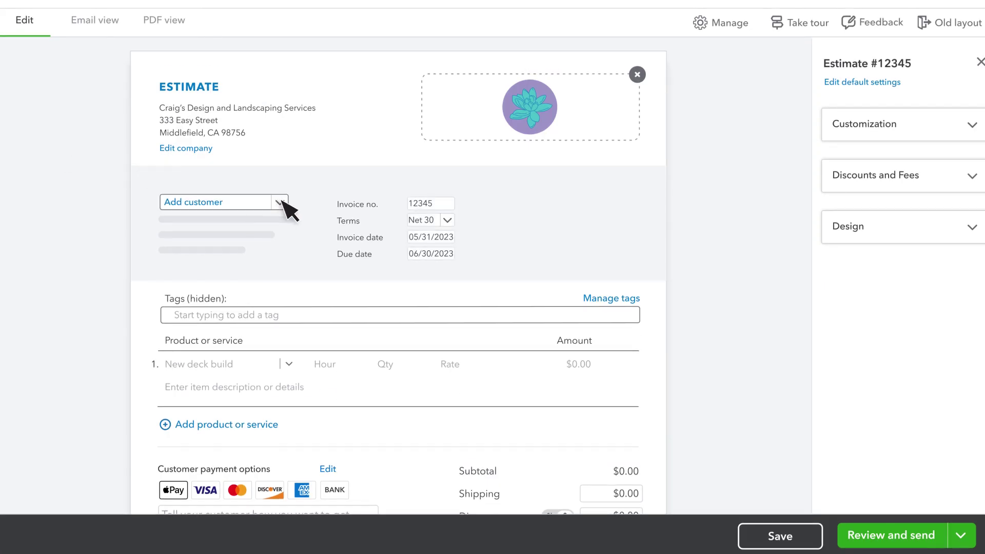
pyautogui.click(280, 203)
pyautogui.click(221, 274)
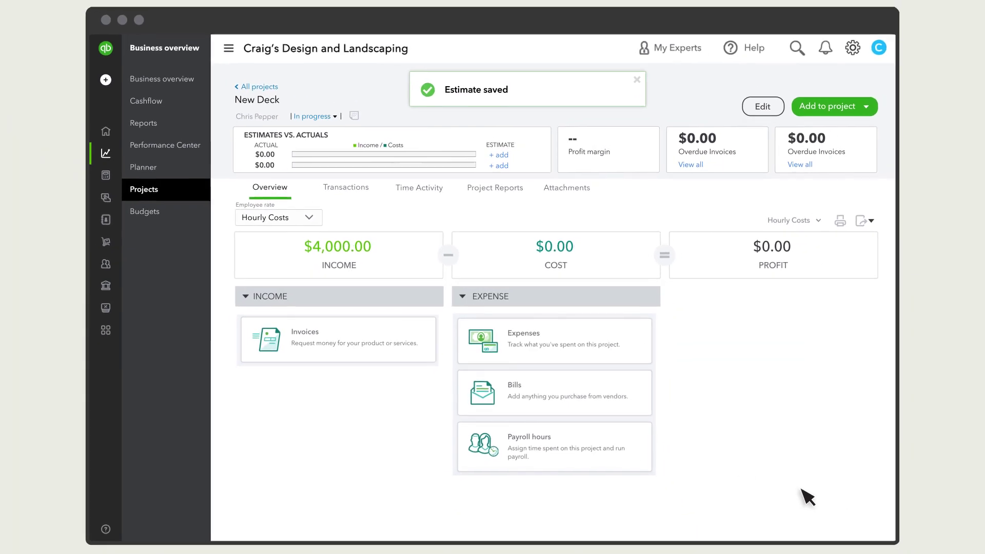
# Assign the $1,000.00 Patty's Rentals bank transaction to New Deck as billable and confirm it
pyautogui.click(126, 182)
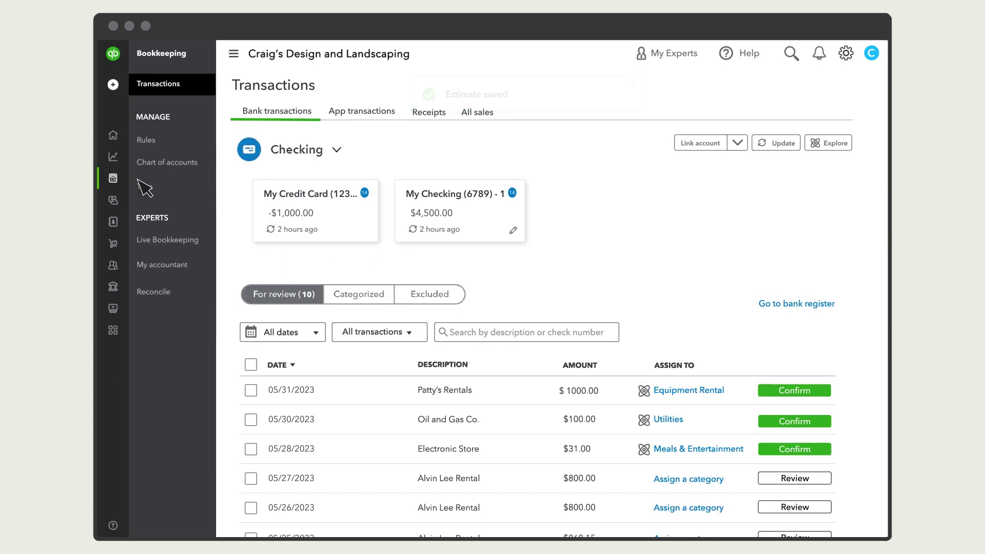
pyautogui.scroll(-3, 414, 198)
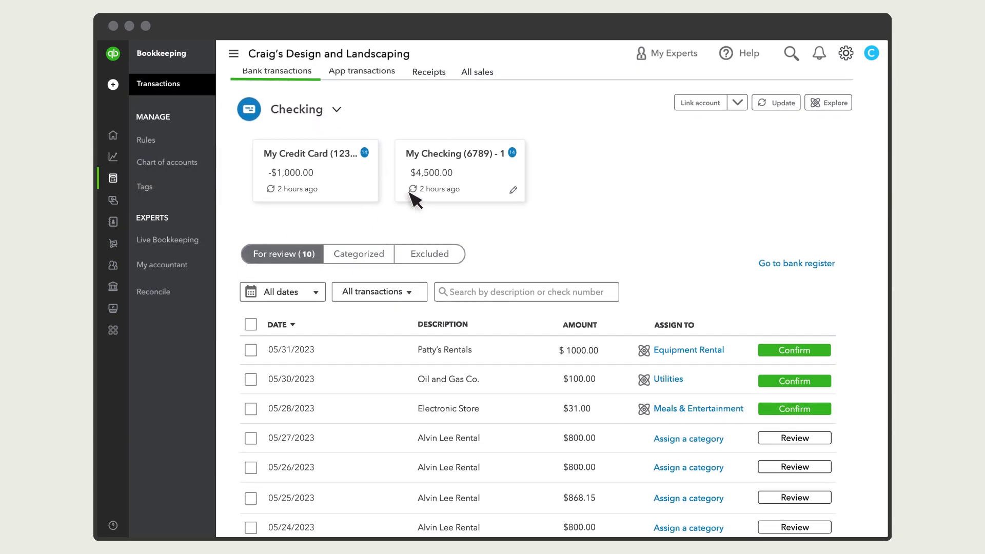
pyautogui.scroll(-1, 482, 232)
pyautogui.click(486, 234)
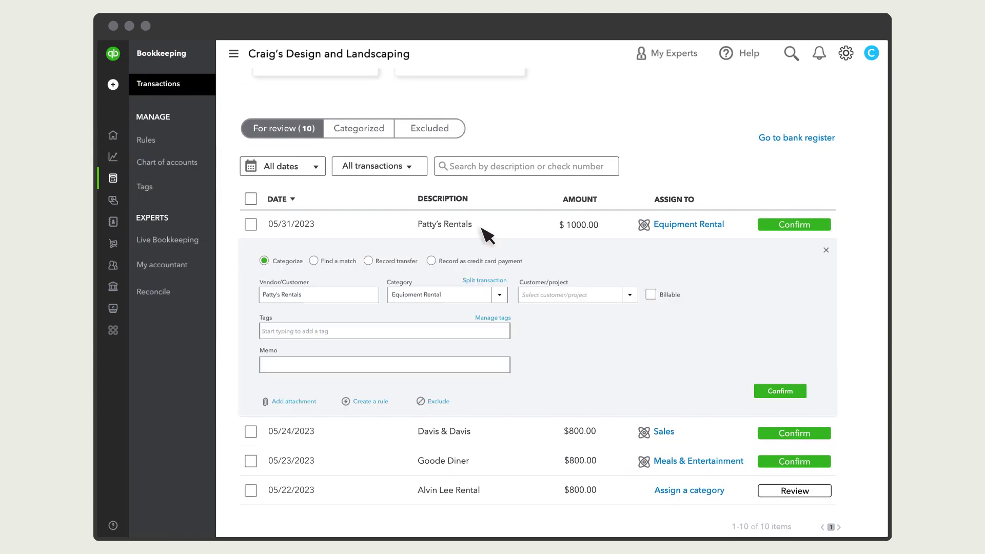
pyautogui.click(629, 297)
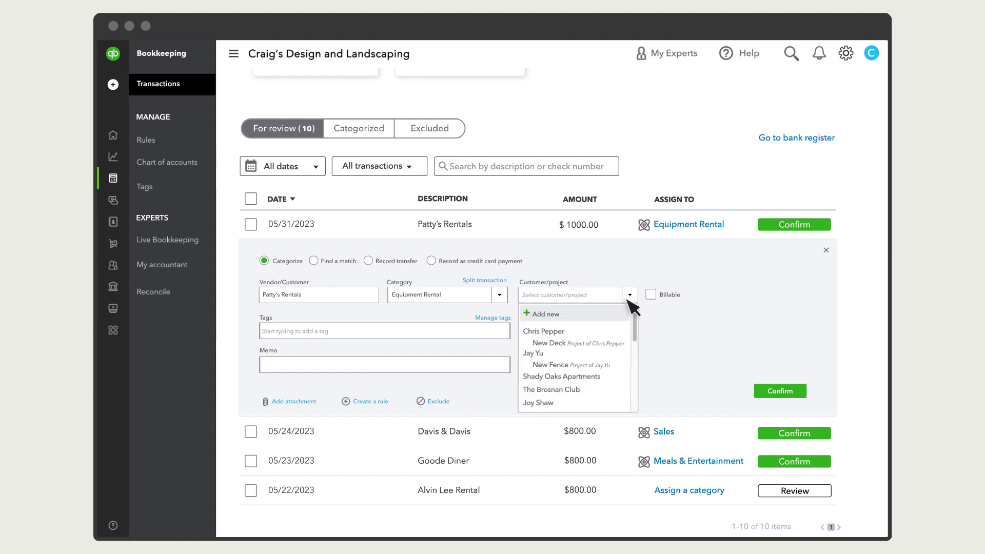
pyautogui.click(591, 342)
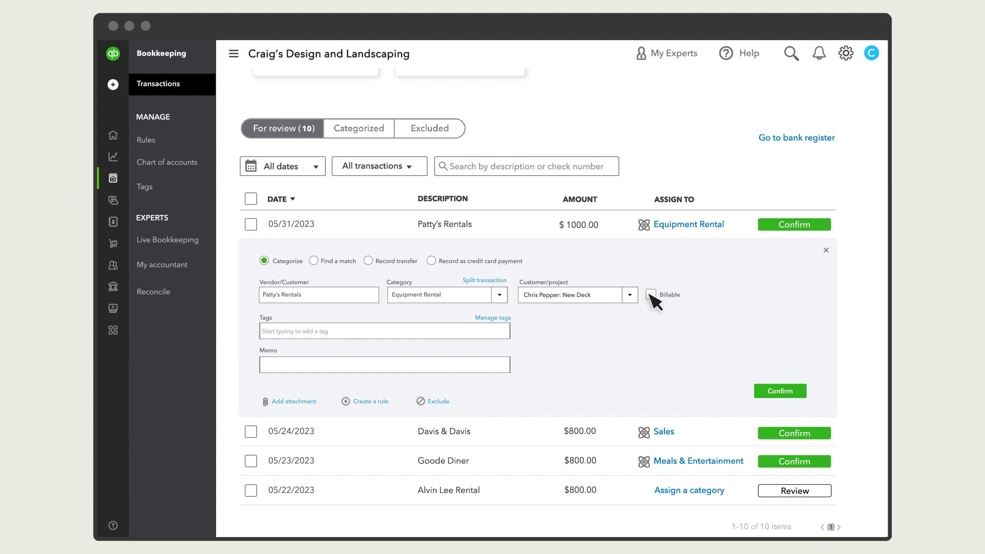
pyautogui.click(781, 391)
# Start a new bill from the vendor Larry's Lumber
pyautogui.click(144, 165)
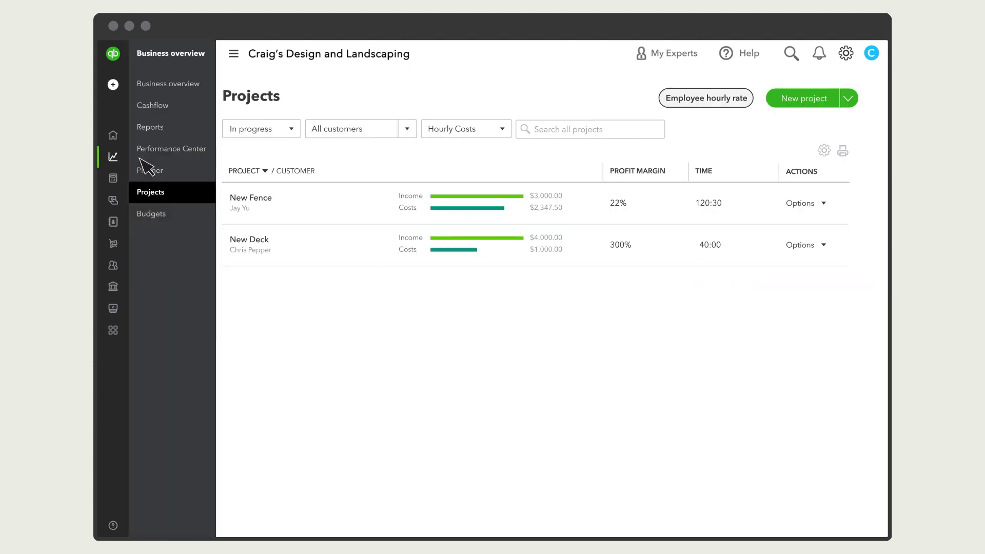
pyautogui.click(113, 84)
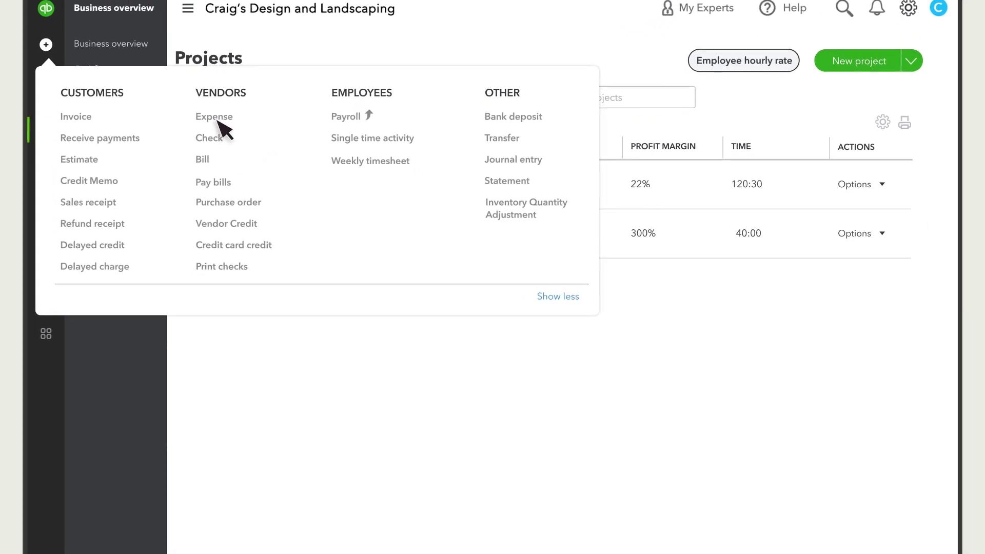
pyautogui.click(195, 146)
pyautogui.click(164, 90)
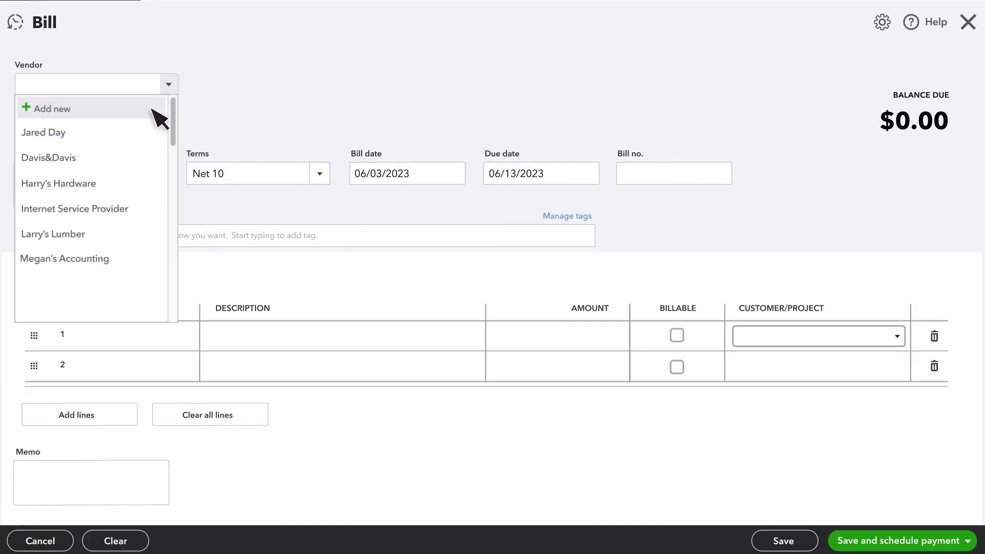
pyautogui.click(95, 233)
# Add a billable $750 Materials line 'Lumber for deck' for New Deck, then save and close
pyautogui.click(677, 336)
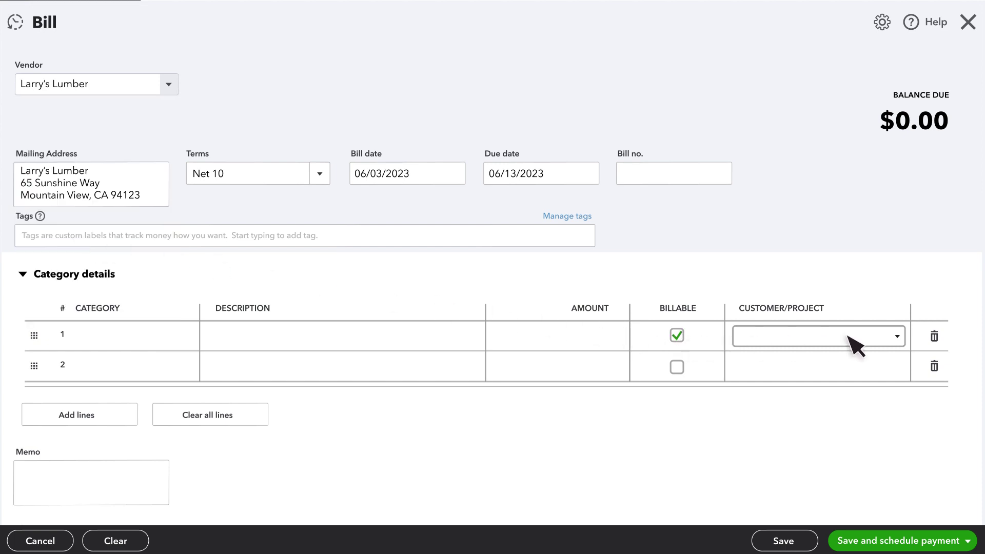
pyautogui.click(854, 343)
pyautogui.click(801, 401)
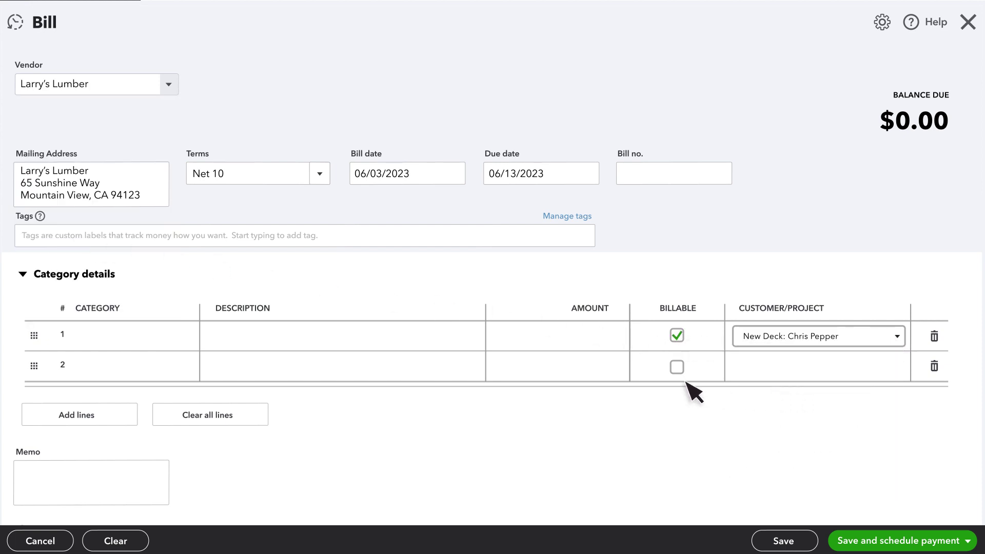
pyautogui.click(102, 350)
pyautogui.write('MaterLumber for deck')
pyautogui.press('Tab')
pyautogui.write('750')
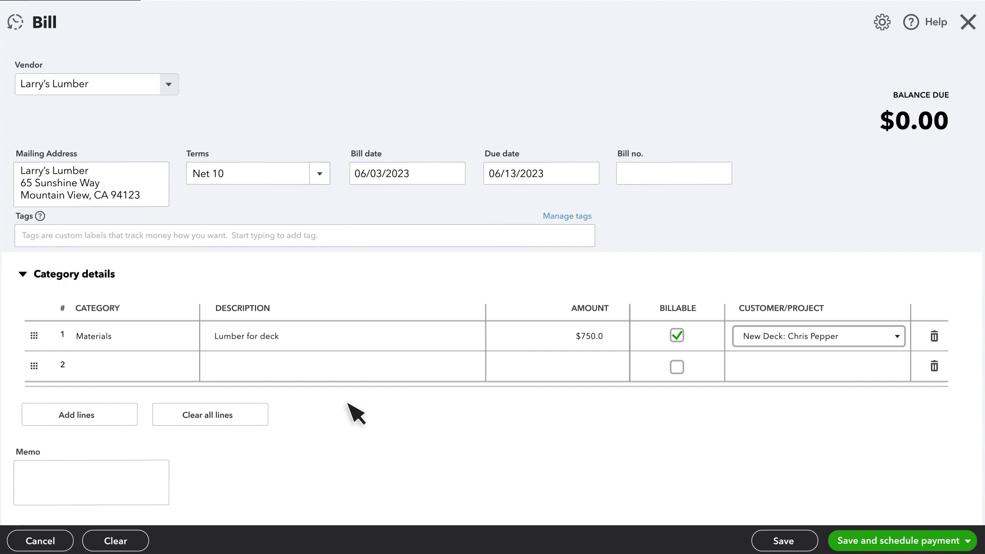
pyautogui.click(969, 541)
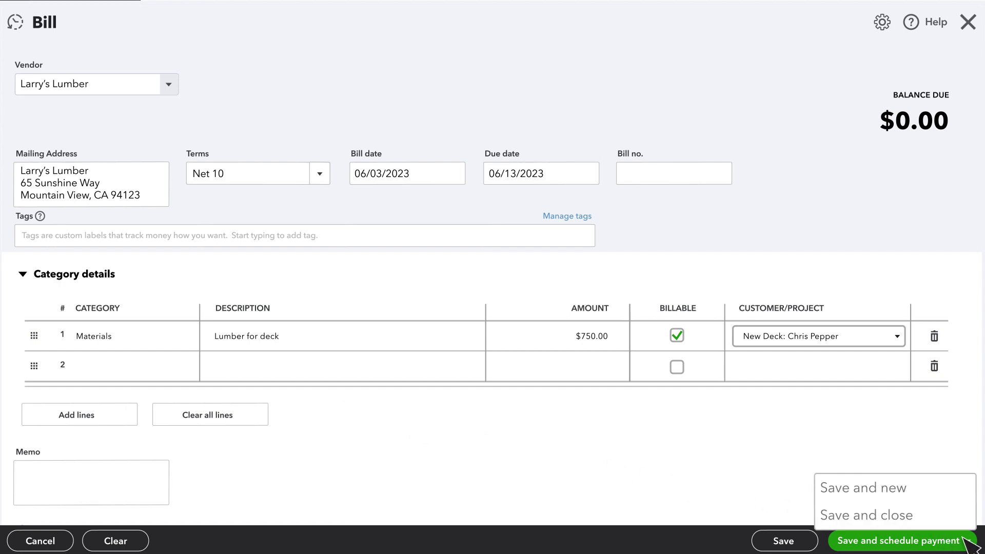
pyautogui.click(916, 515)
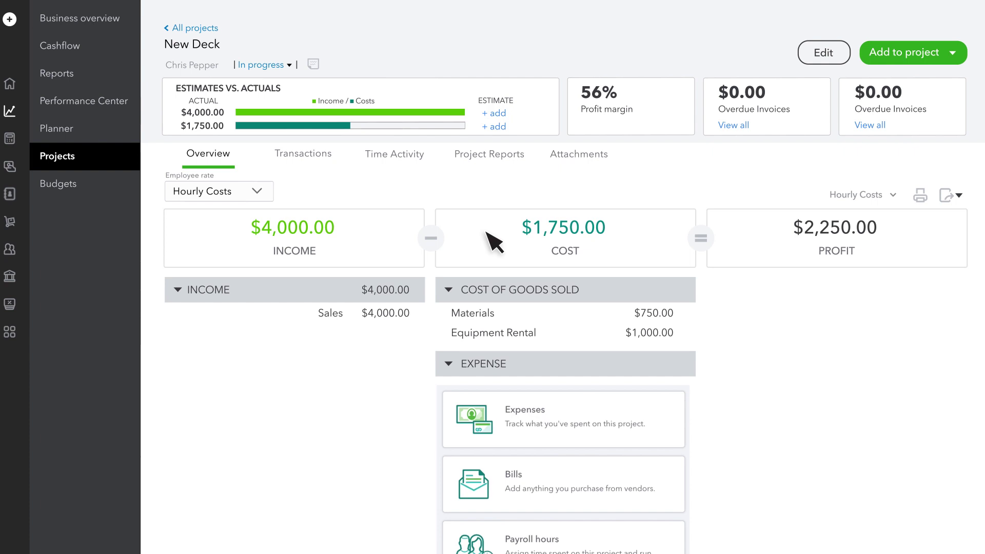
# Go back to the All projects list from the New Deck overview
pyautogui.click(196, 29)
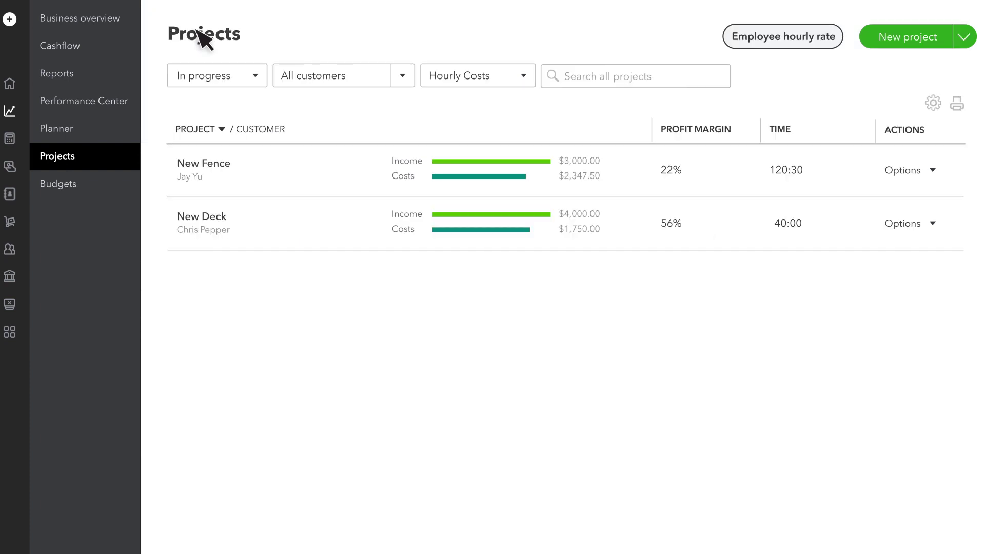
# Add a new employee in the employee hourly cost rate settings
pyautogui.click(775, 43)
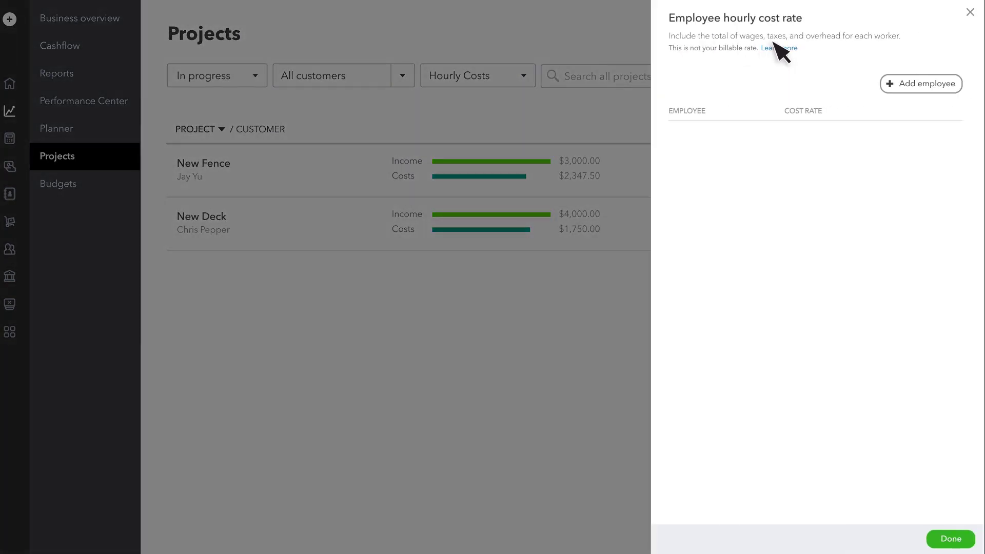
pyautogui.click(942, 92)
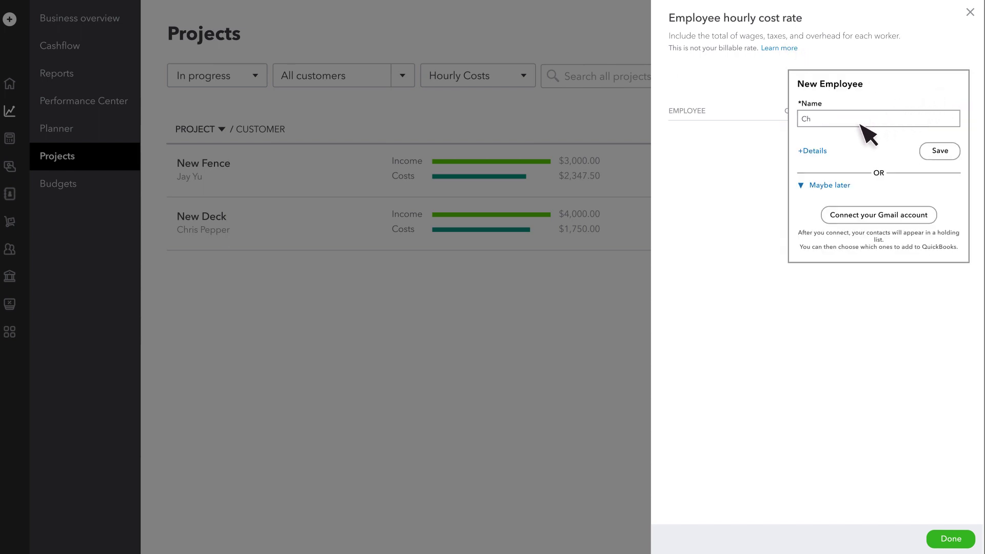
pyautogui.click(941, 151)
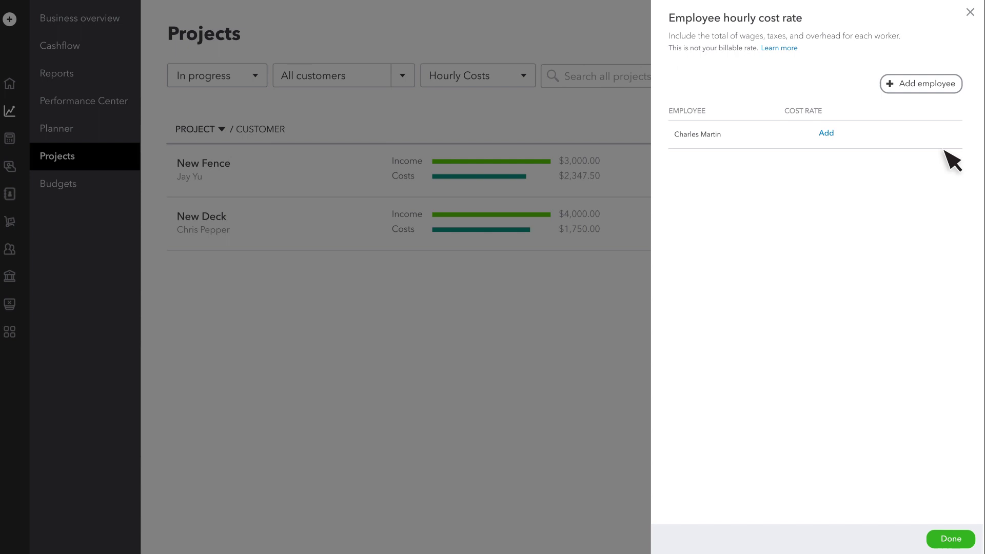
# Give the employee a calculated $24.81 hourly cost rate and save the rates
pyautogui.click(826, 133)
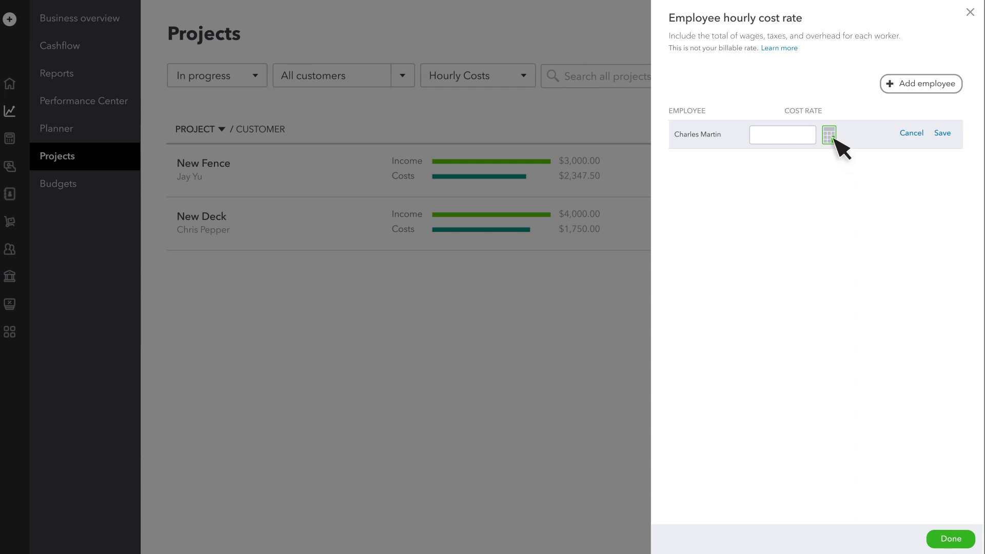
pyautogui.click(829, 135)
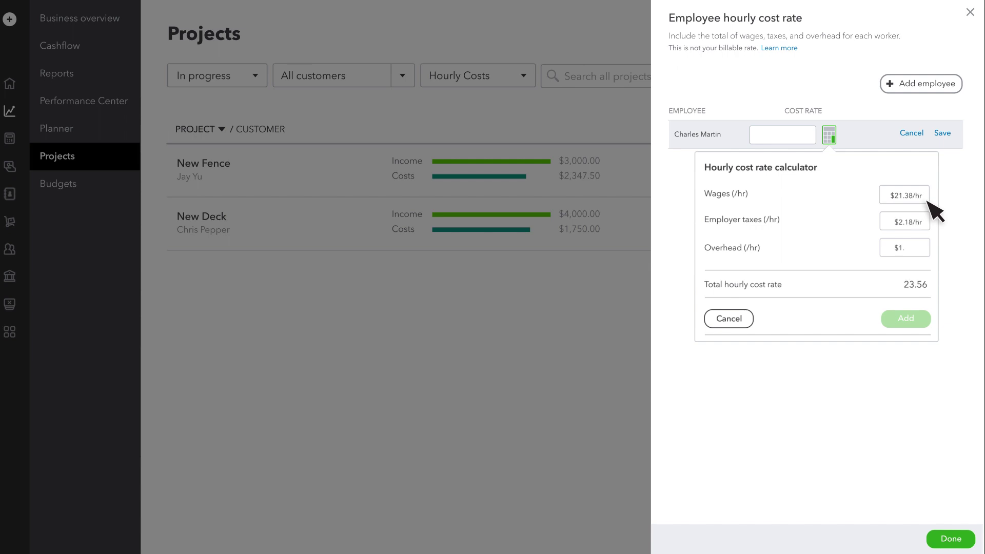
pyautogui.write('25/hr')
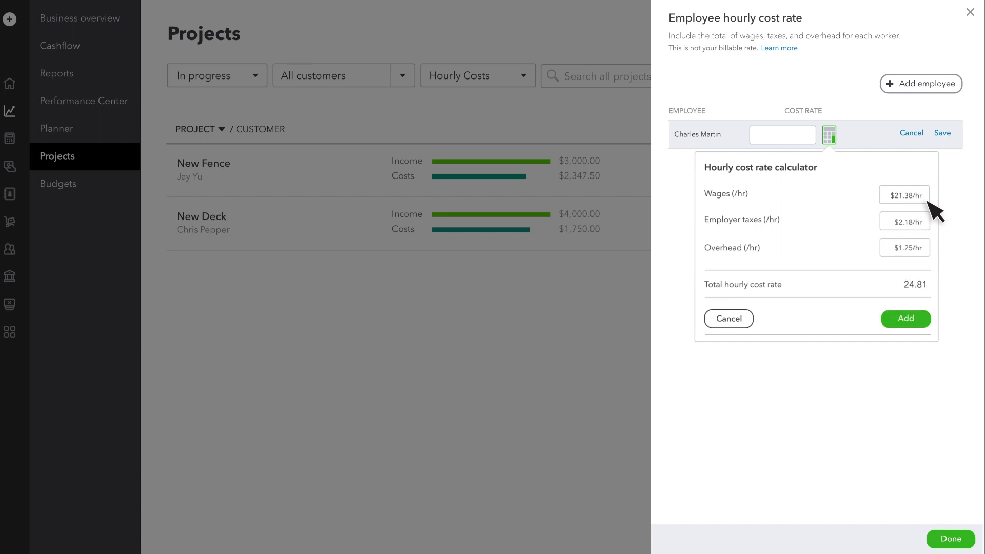
pyautogui.click(919, 319)
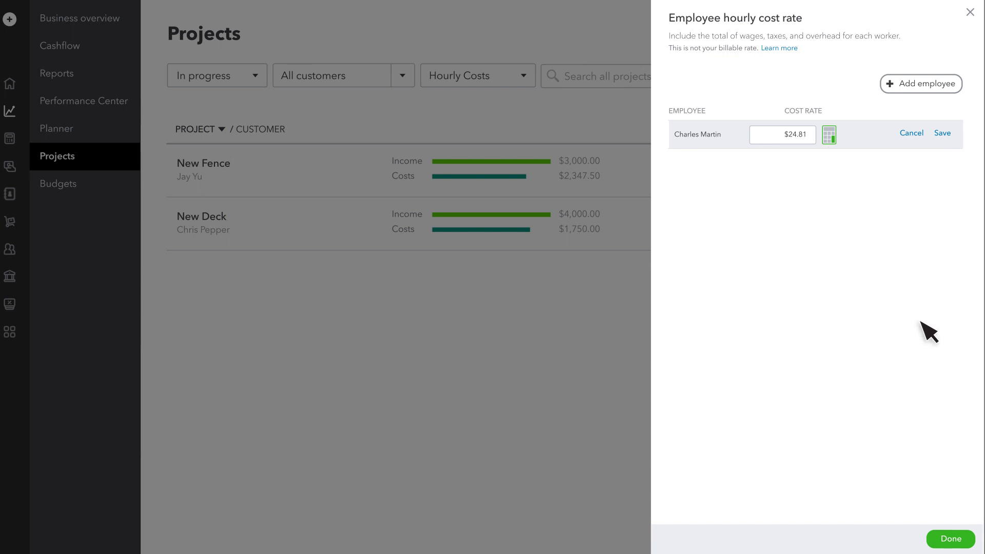
pyautogui.click(943, 134)
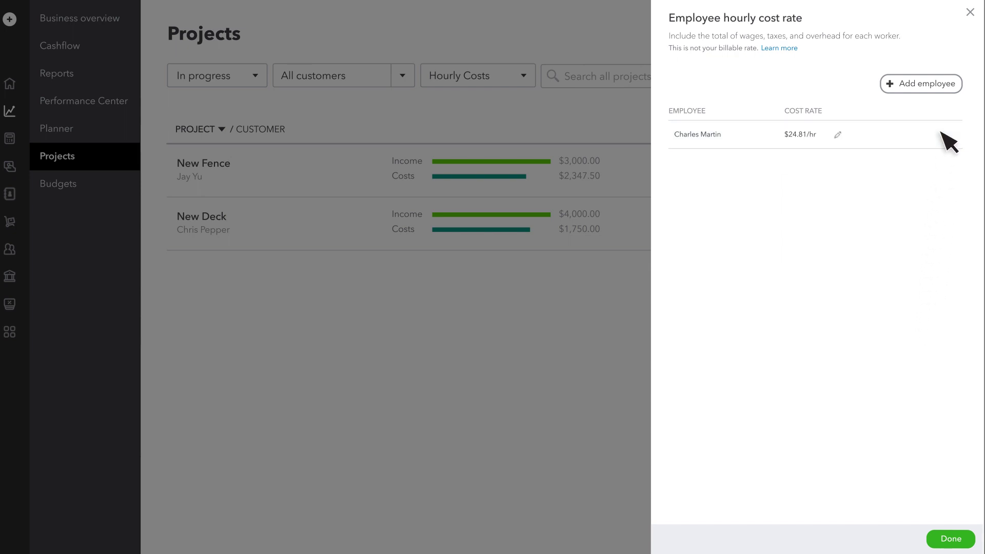
pyautogui.click(950, 537)
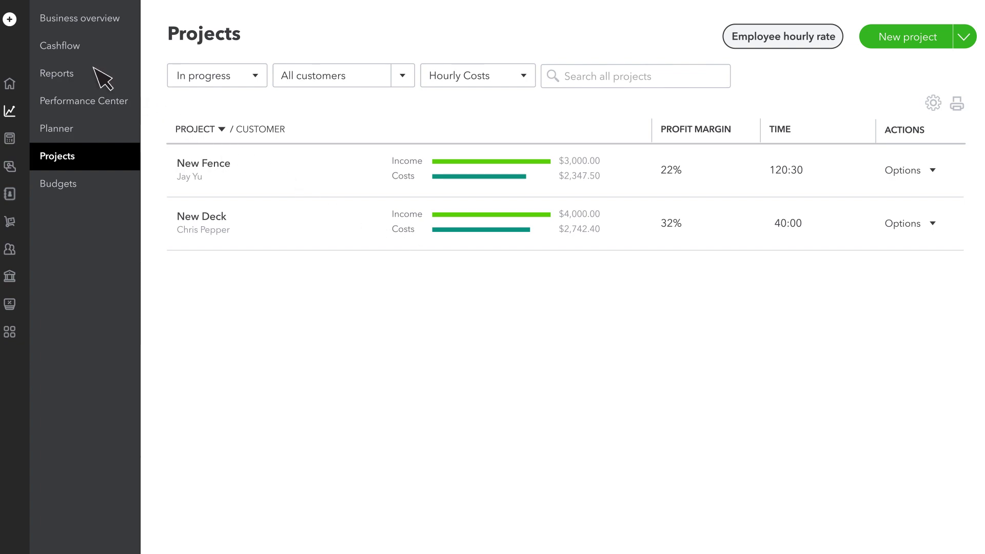
# Start a weekly timesheet for the new employee on New Deck with Regular pay
pyautogui.click(10, 20)
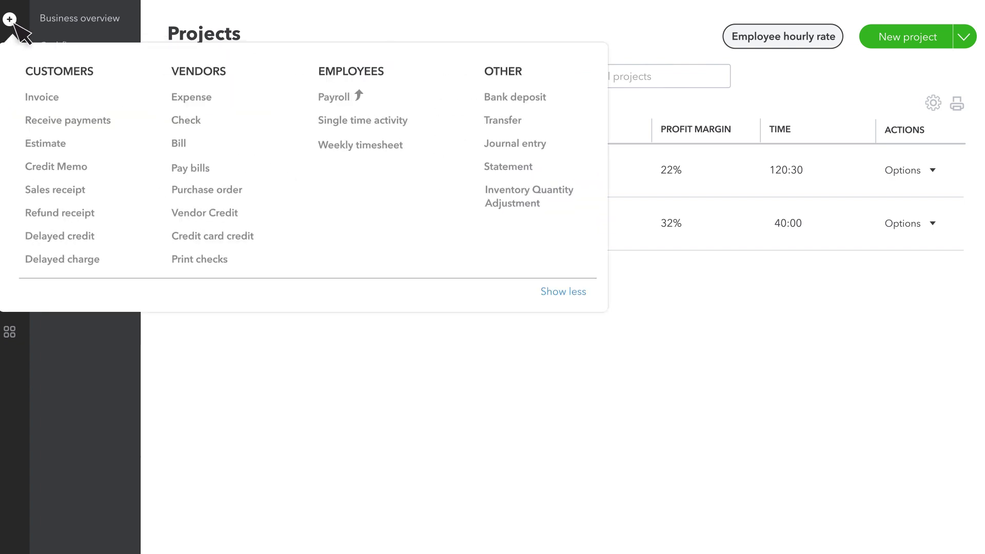
pyautogui.click(370, 146)
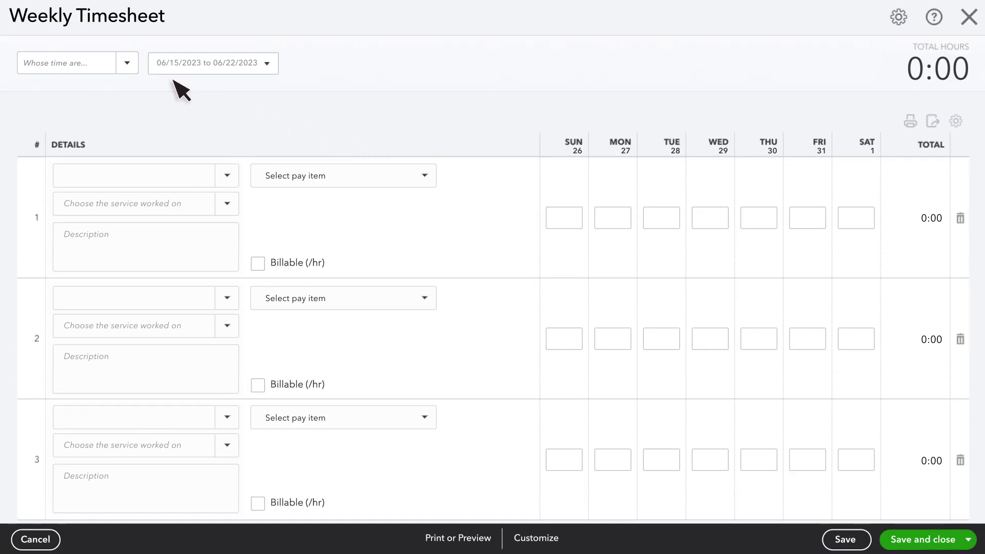
pyautogui.click(126, 65)
pyautogui.click(56, 106)
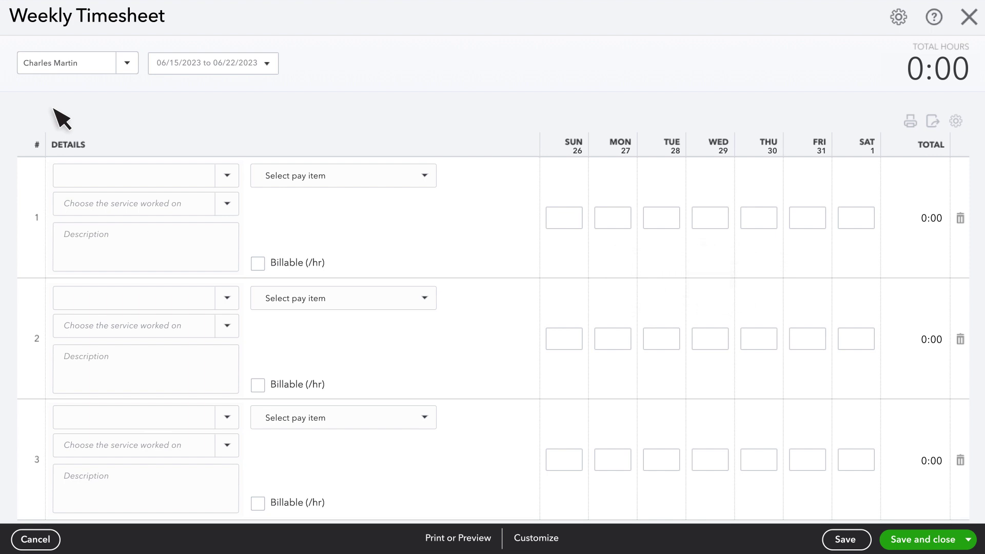
pyautogui.click(226, 177)
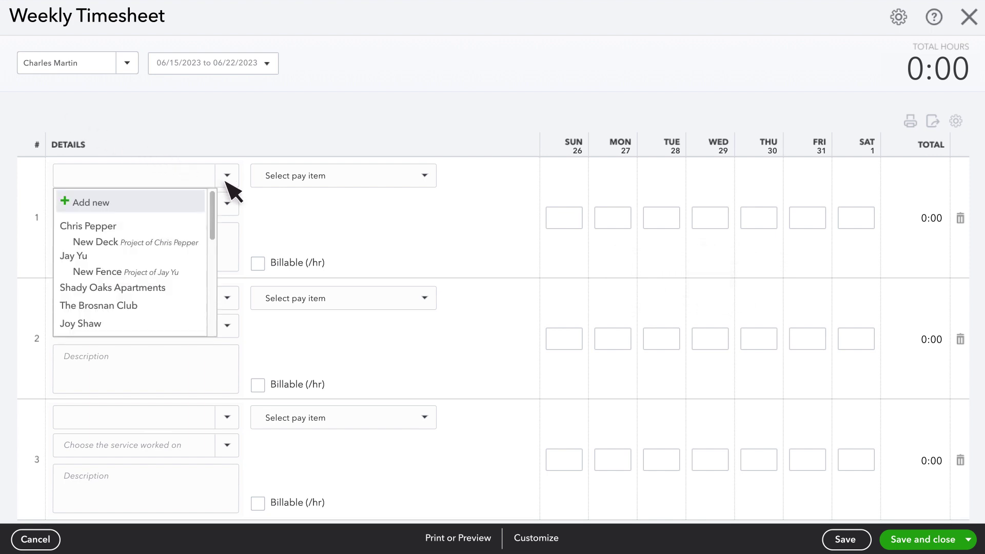
pyautogui.click(116, 243)
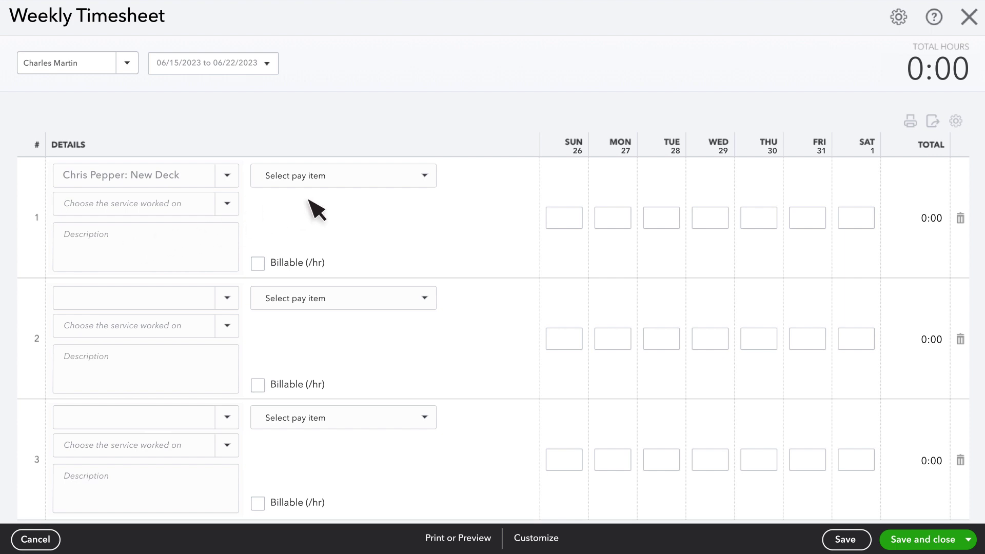
pyautogui.click(425, 175)
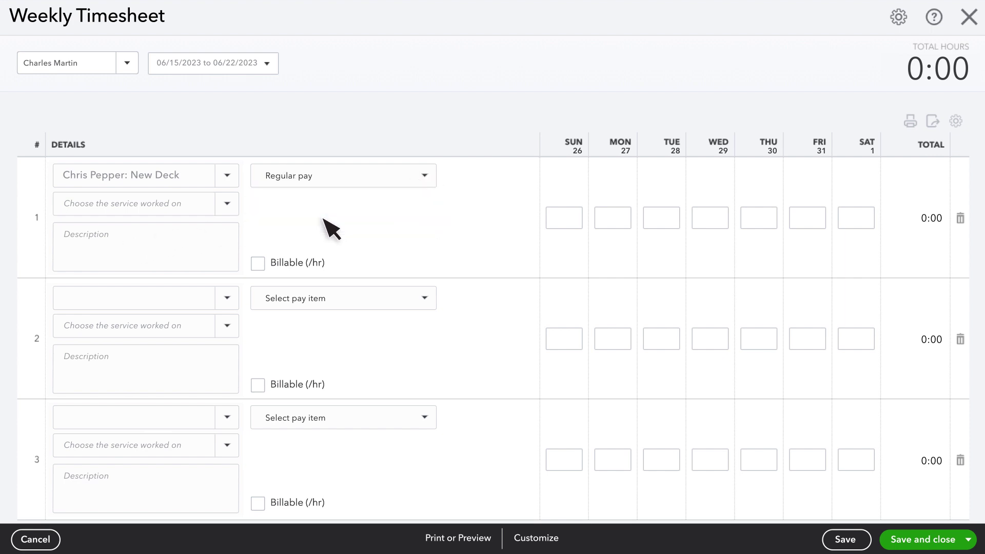
# Enter 8 hours for each weekday and save the timesheet
pyautogui.click(625, 223)
pyautogui.write('8')
pyautogui.press('Tab')
pyautogui.write('8')
pyautogui.press('Tab')
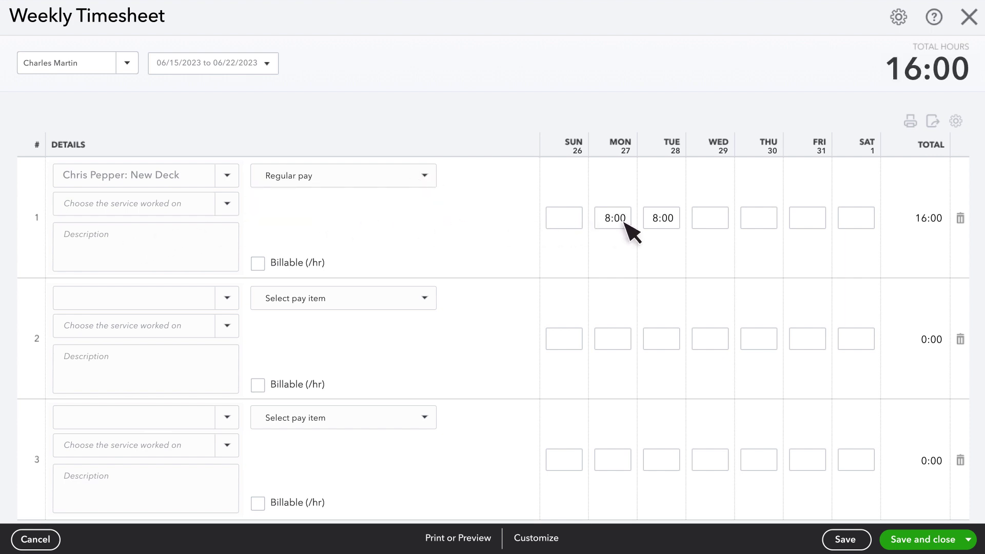
pyautogui.write('8')
pyautogui.press('Tab')
pyautogui.write('8')
pyautogui.press('Tab')
pyautogui.write('8')
pyautogui.press('Tab')
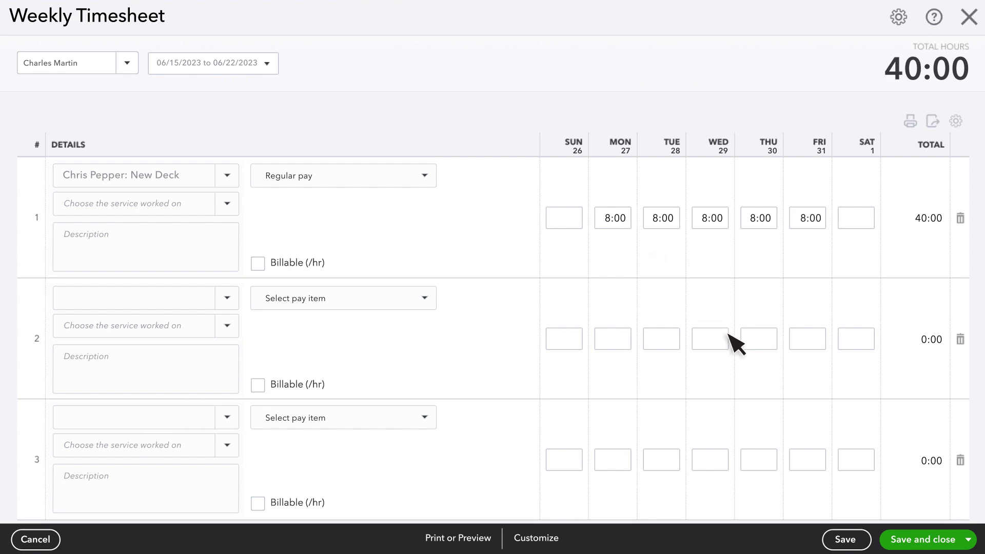
pyautogui.click(921, 538)
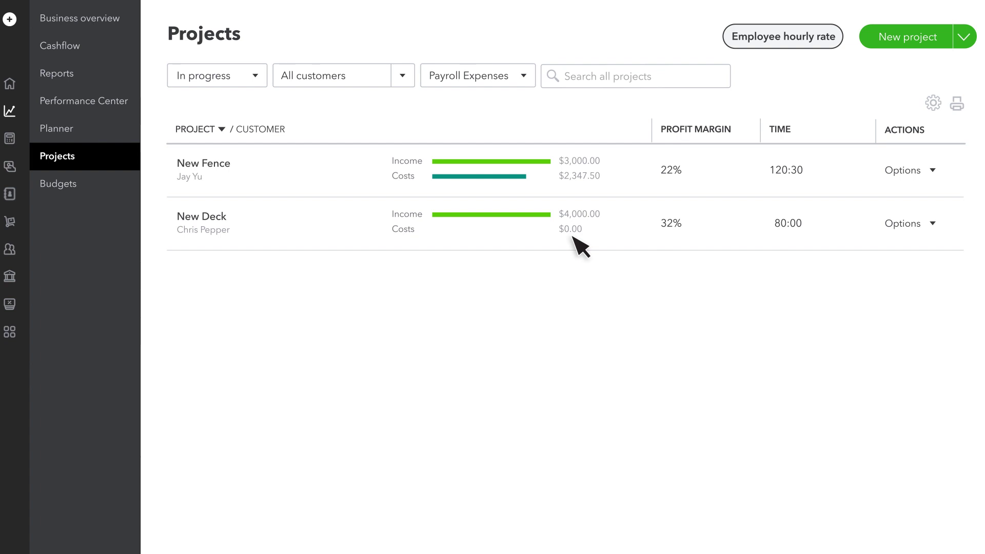
# Switch project costs to Hourly Costs and mark New Fence as completed
pyautogui.click(524, 76)
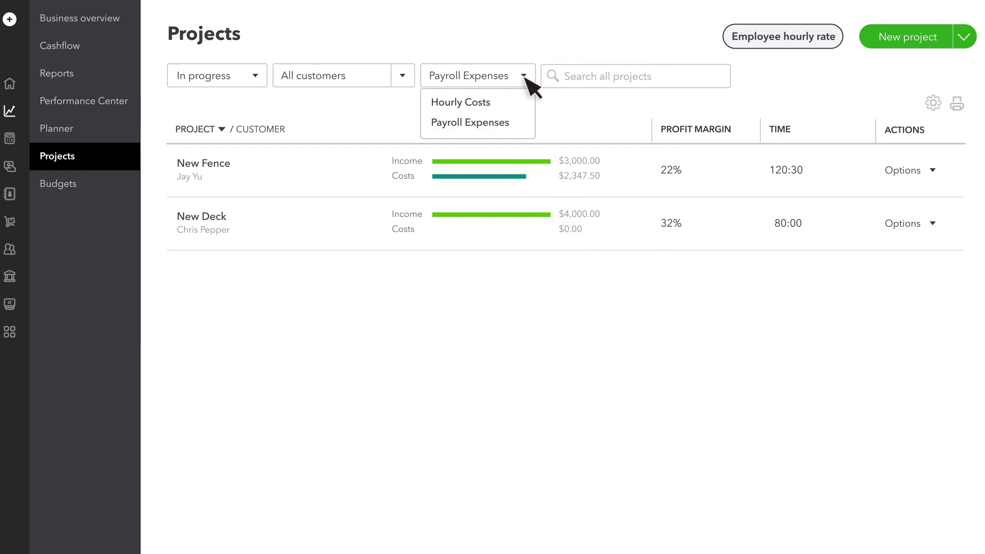
pyautogui.click(473, 104)
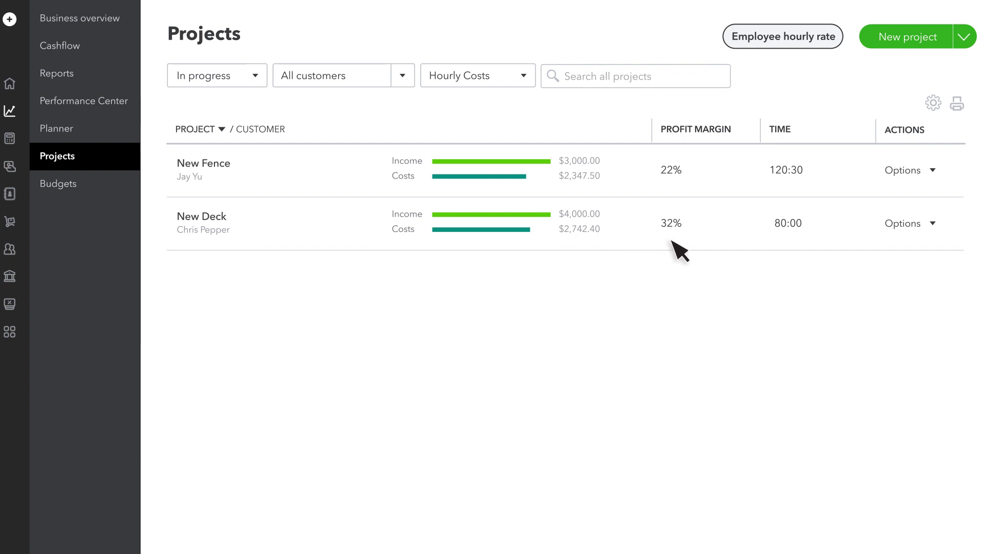
pyautogui.click(929, 177)
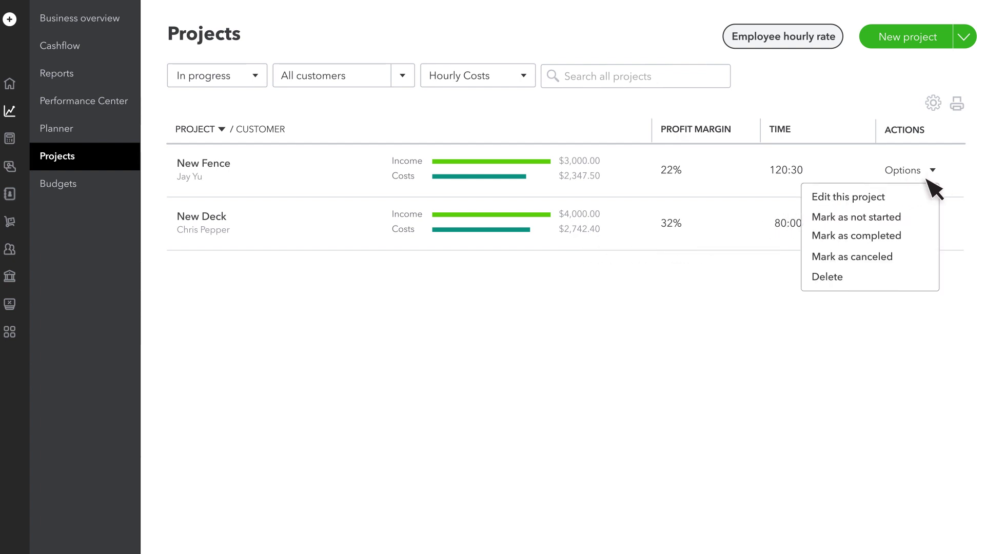
pyautogui.click(867, 237)
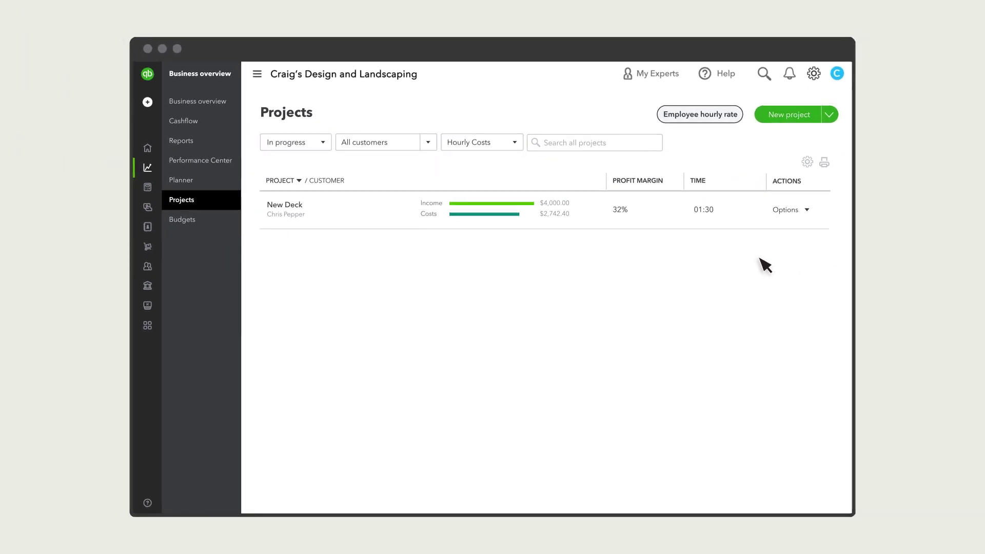
# Filter the Projects list to the Completed status
pyautogui.click(323, 144)
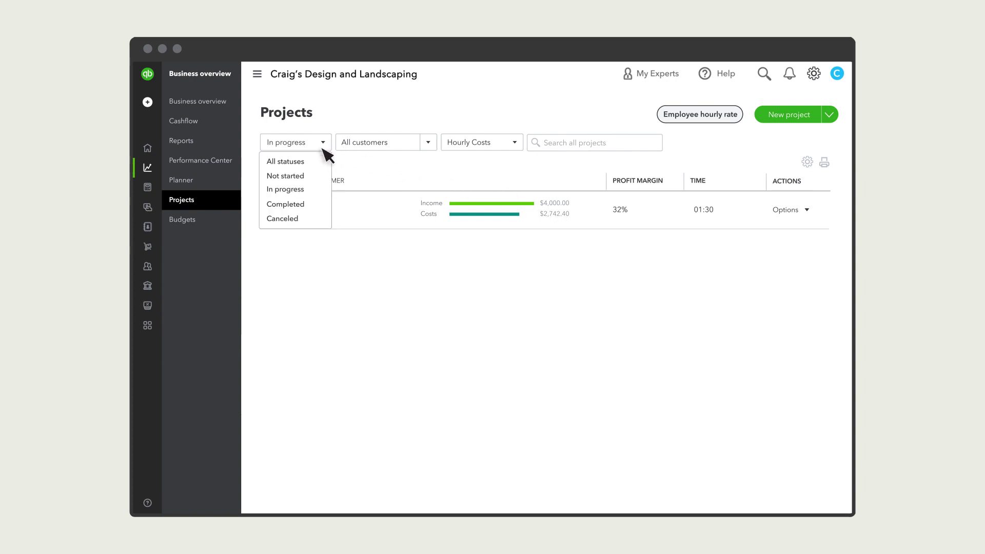
pyautogui.click(289, 205)
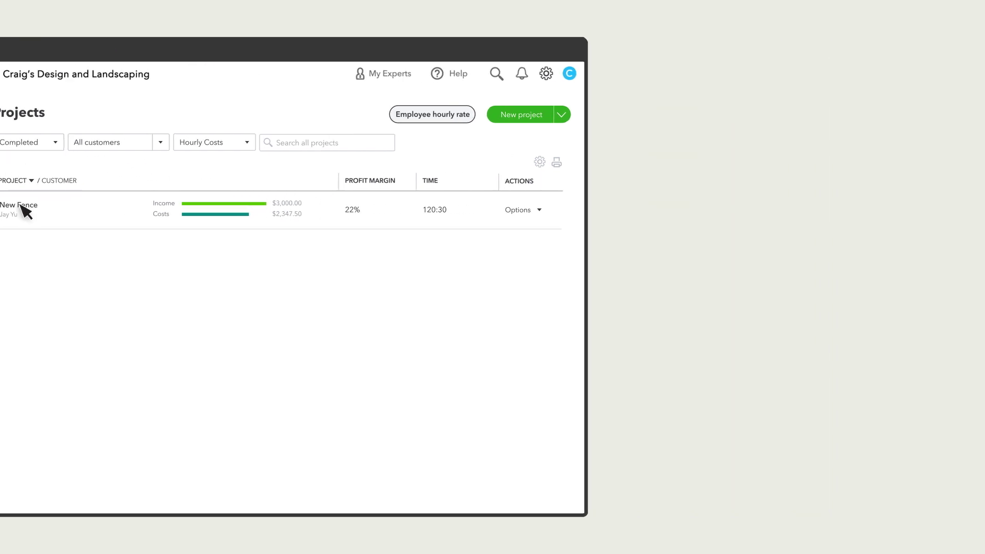